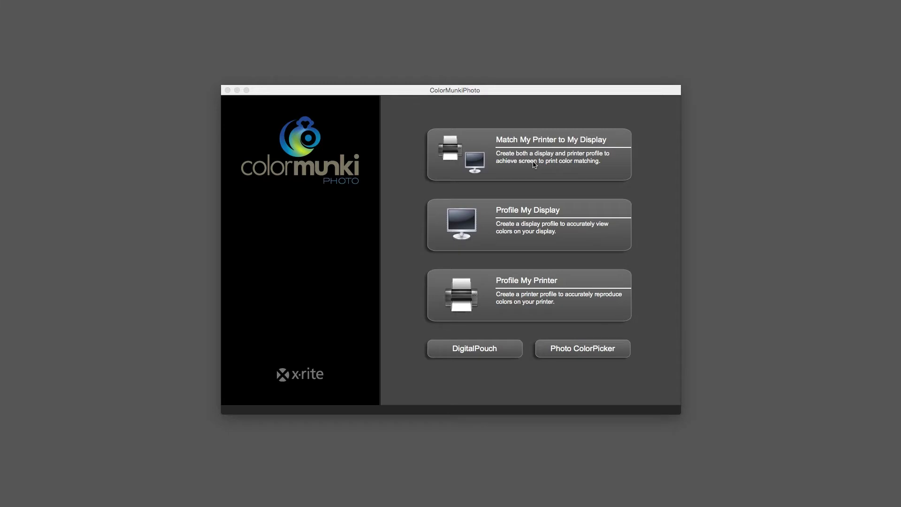
- Start a new printer profile for the EPSON SC-P600 with paper name 'Rag Photo Canson'
left_click(517, 293)
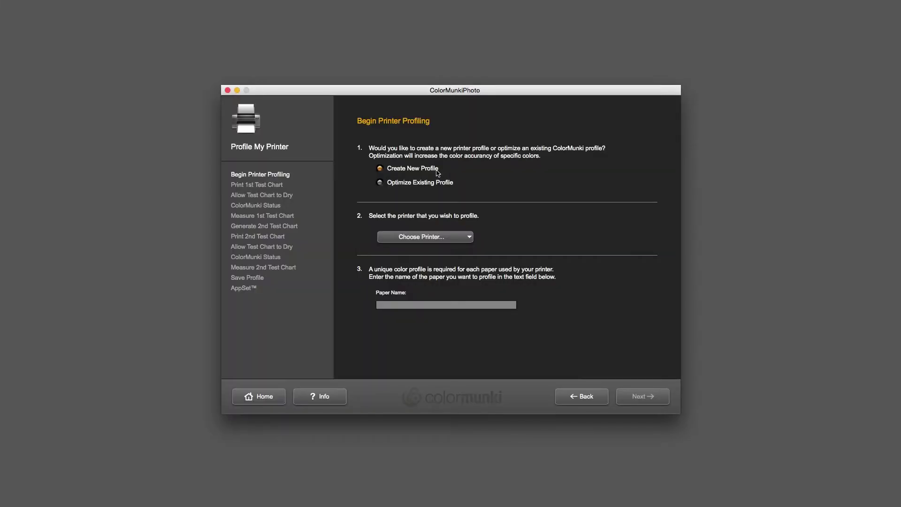
left_click(435, 237)
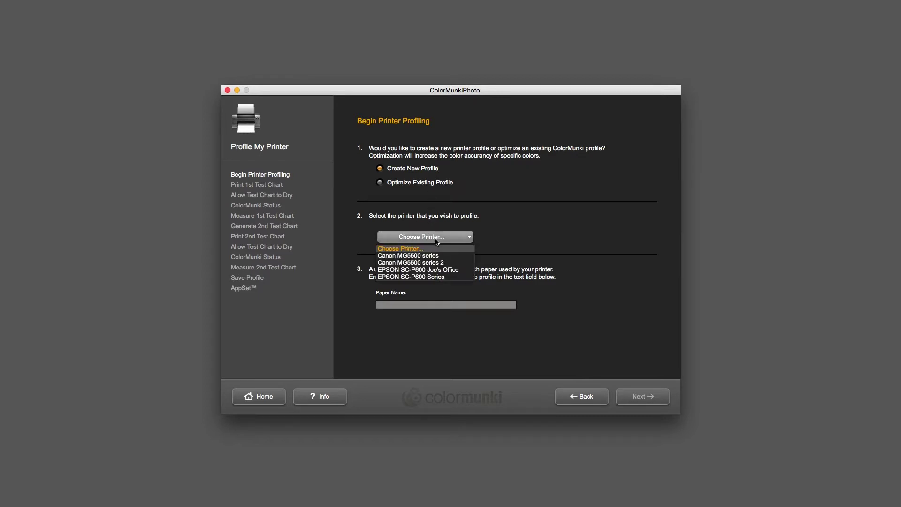
left_click(439, 271)
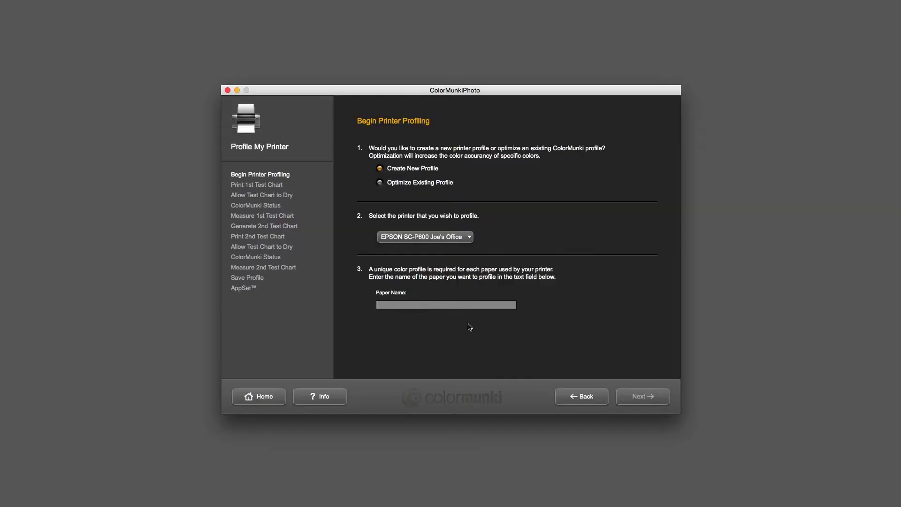
type("Rag Photo Canson")
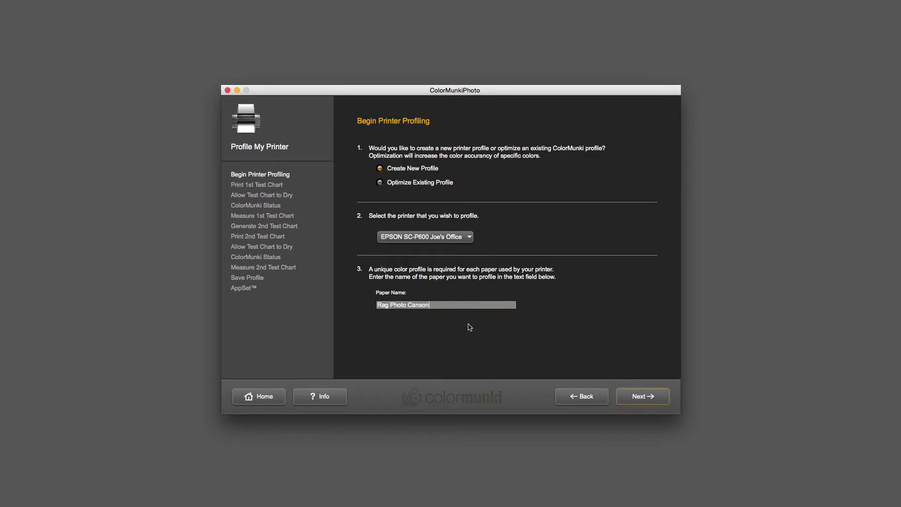
- Go to the first test chart step and bring up its print dialog past the pre-print advice
left_click(639, 397)
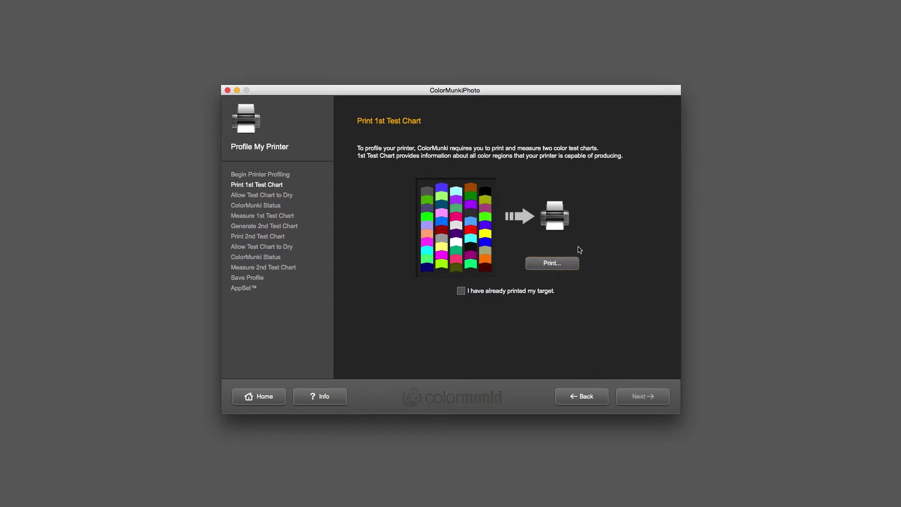
left_click(556, 264)
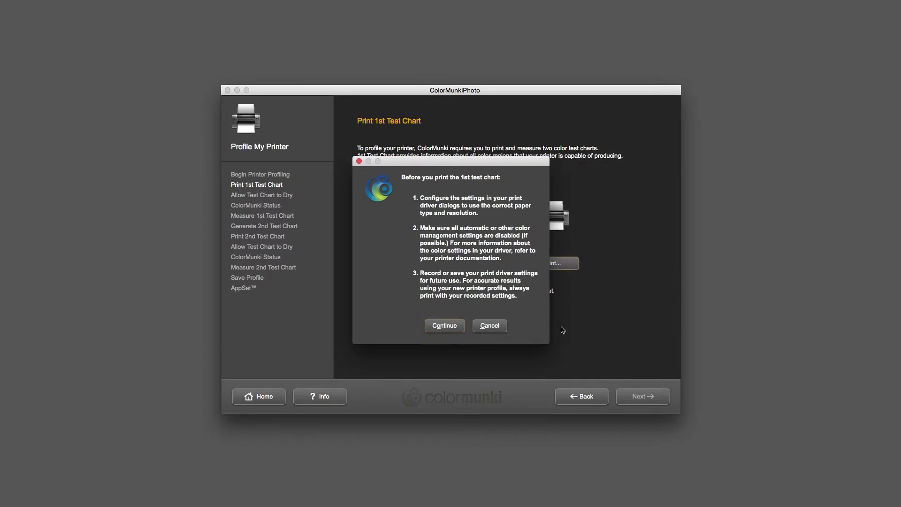
left_click(447, 328)
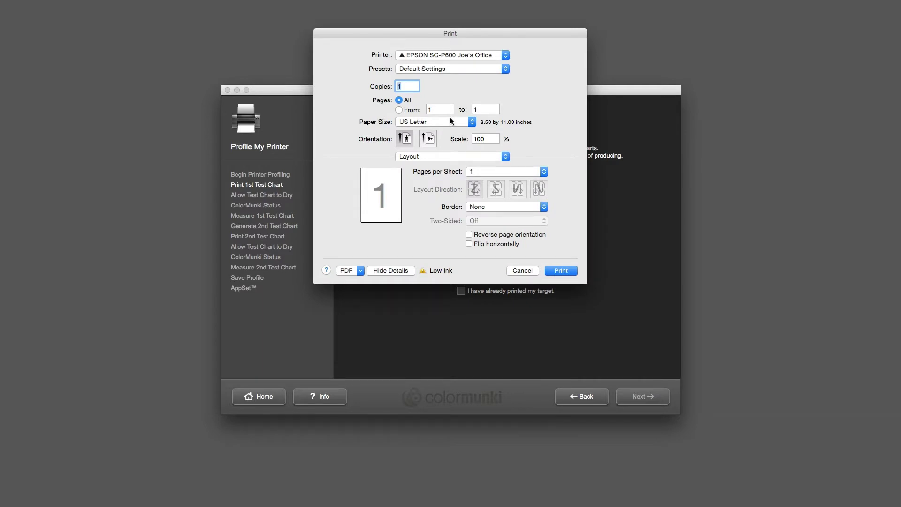
- Print the first test chart on Ultra Premium Presentation Matte at Photo - 1440 dpi
left_click(445, 158)
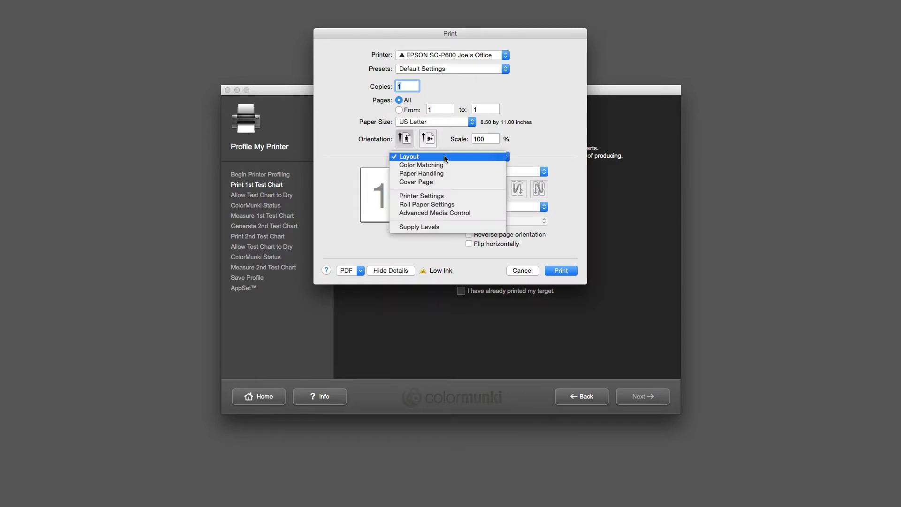
left_click(445, 185)
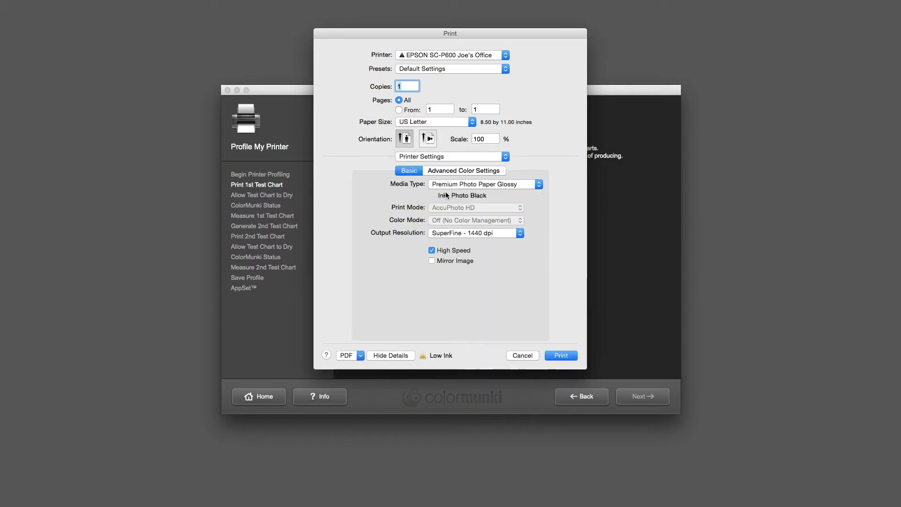
left_click(496, 185)
mouse_move(494, 193)
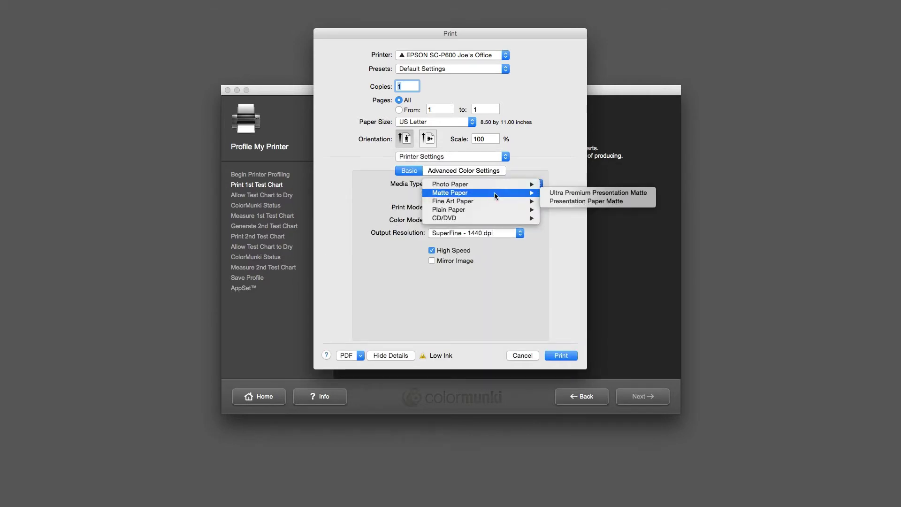
left_click(586, 193)
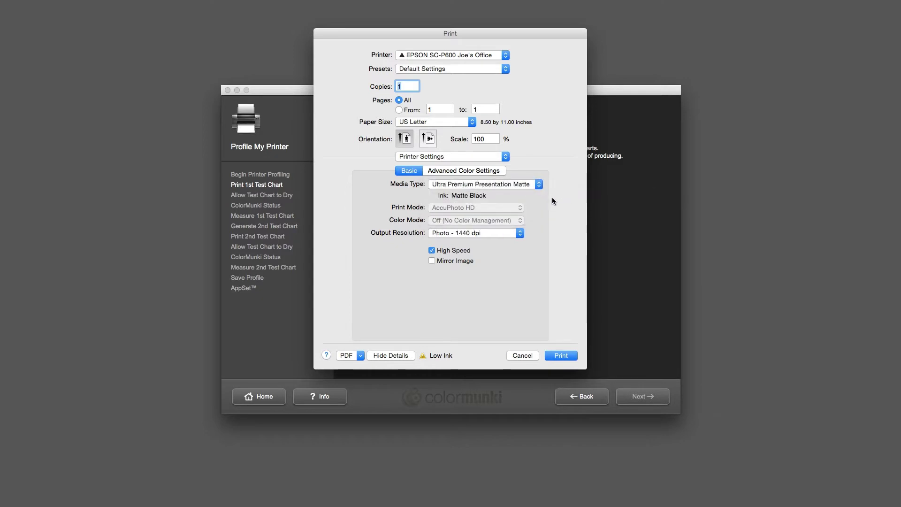
left_click(490, 238)
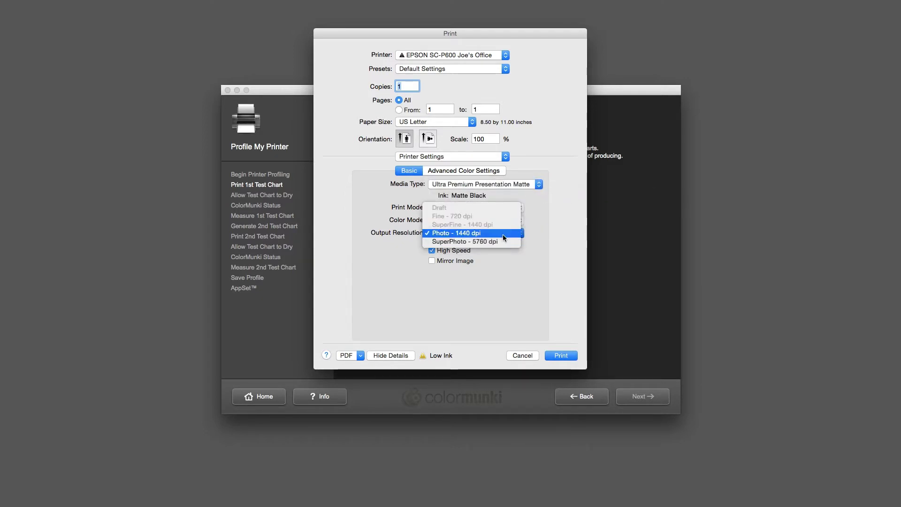
left_click(503, 234)
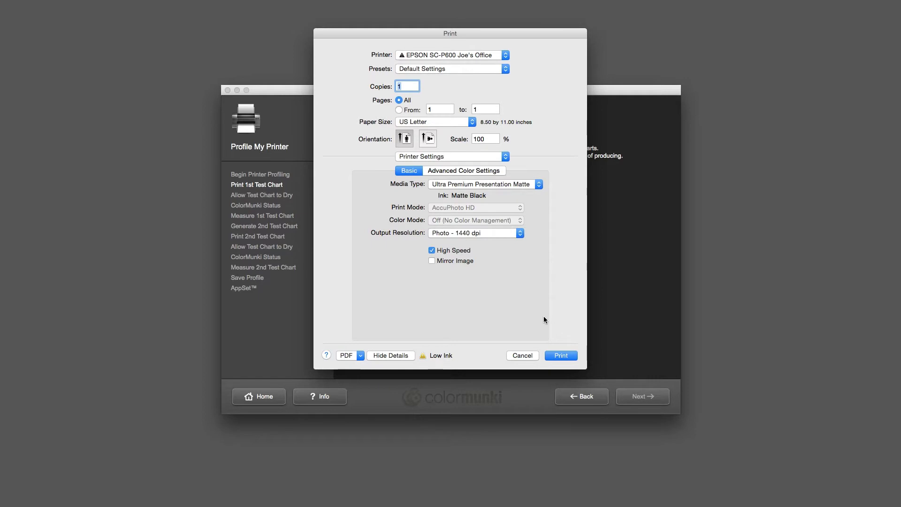
left_click(555, 356)
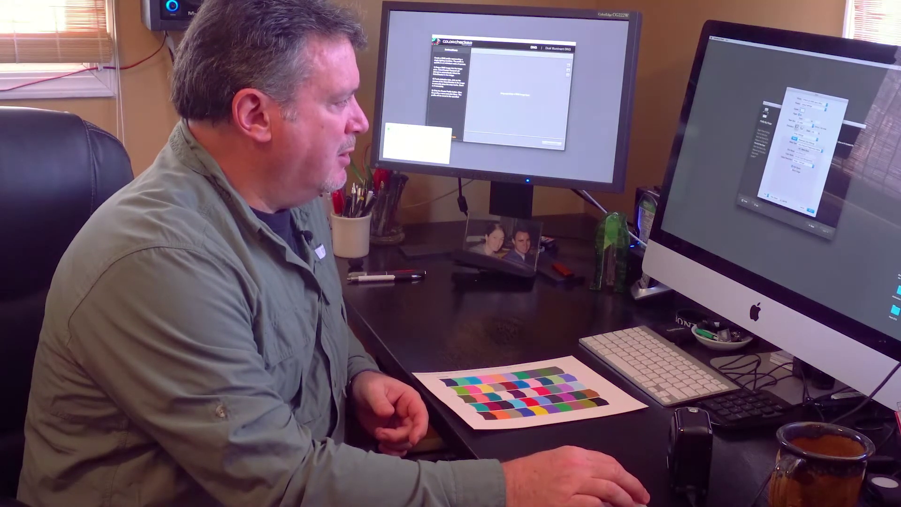
- Confirm printing the second test chart
key("Return")
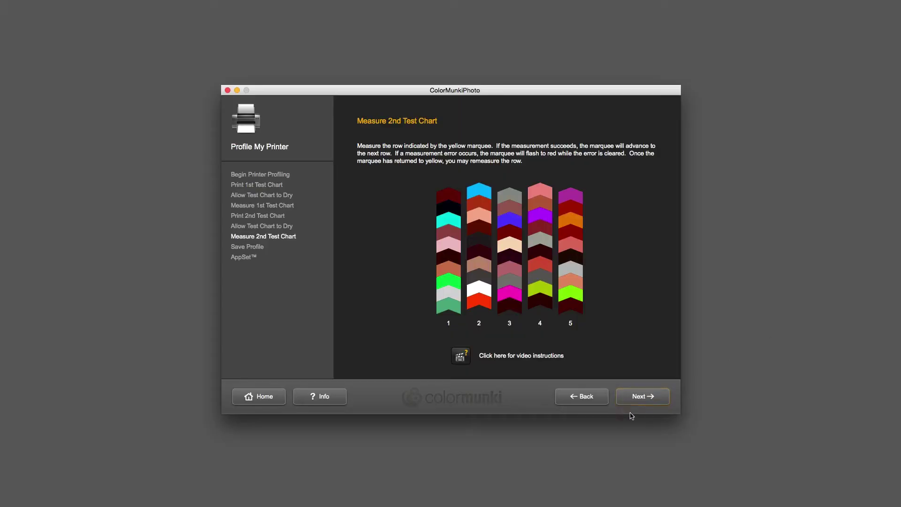
- Advance to the Save Profile page to save the Canson rag profile
left_click(635, 402)
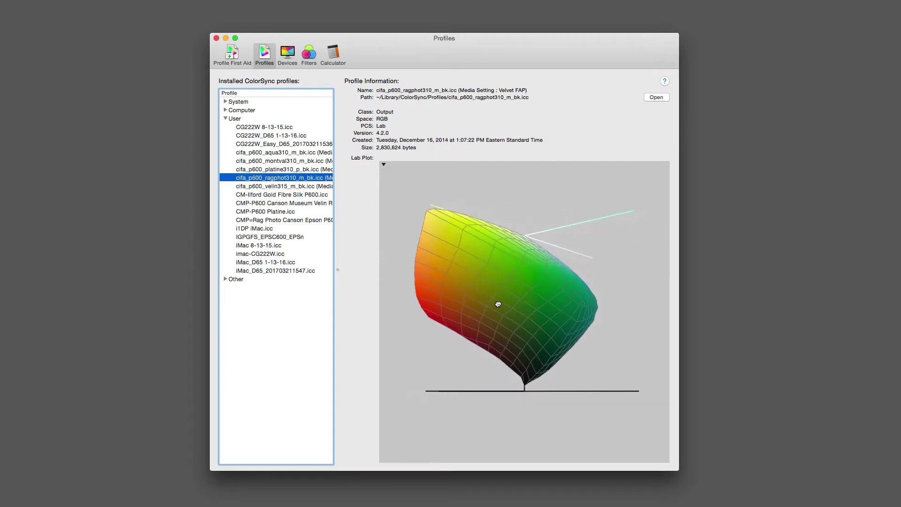
- Rotate the cifa_p600_ragphot310_m_bk.icc Lab plot to view the gamut from other sides
left_click_drag(498, 304, 524, 311)
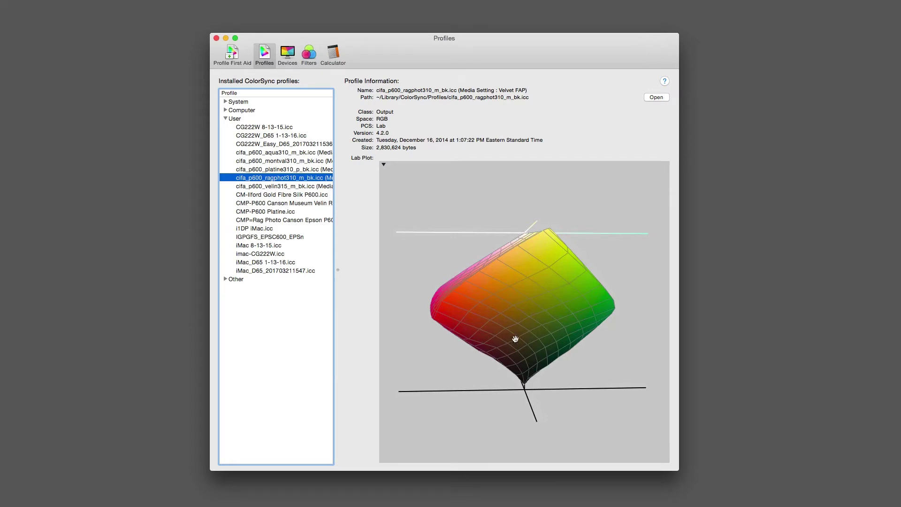
mouse_move(515, 339)
left_mouse_down()
mouse_move(519, 366)
mouse_move(555, 364)
mouse_move(557, 338)
mouse_move(528, 322)
mouse_move(500, 328)
mouse_move(502, 341)
left_mouse_up()
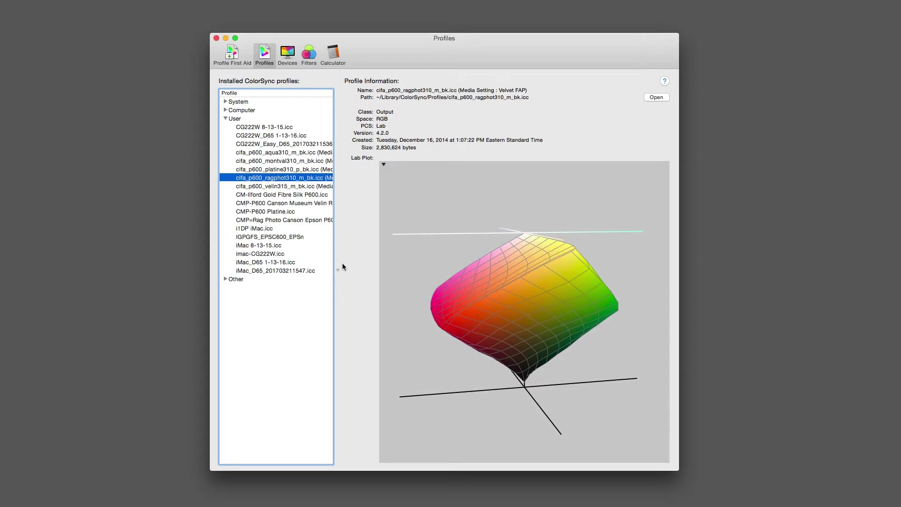
- Make the Profiles window taller and resize the profile list to give the Lab plot more room
left_click_drag(337, 268, 414, 274)
left_click_drag(678, 470, 755, 496)
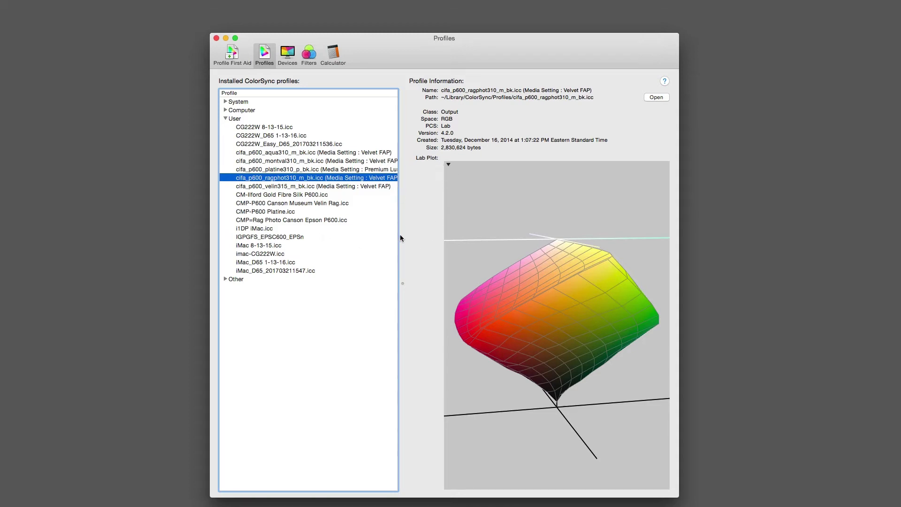
left_click_drag(403, 280, 355, 281)
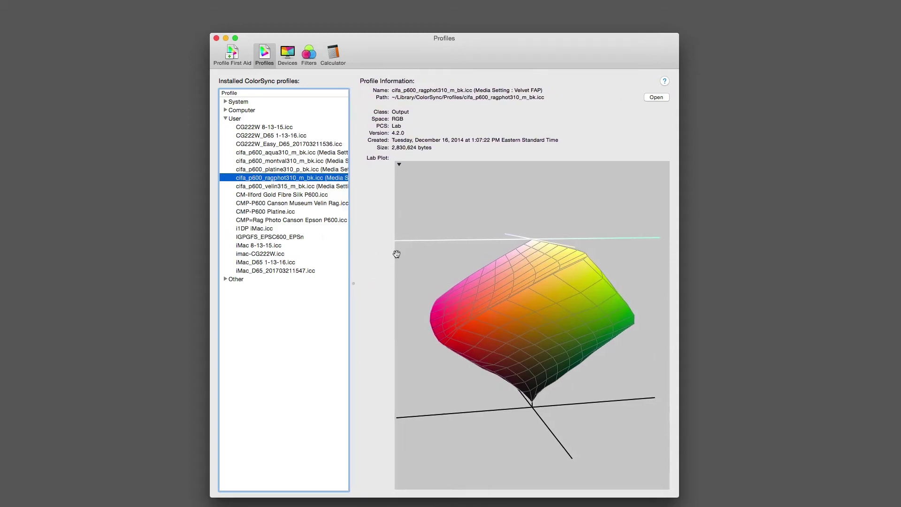
left_click(398, 165)
- Hold the factory ragphot310 gamut, then show and rotate the CMP=Rag Photo Canson Epson P600.icc plot
left_click(426, 219)
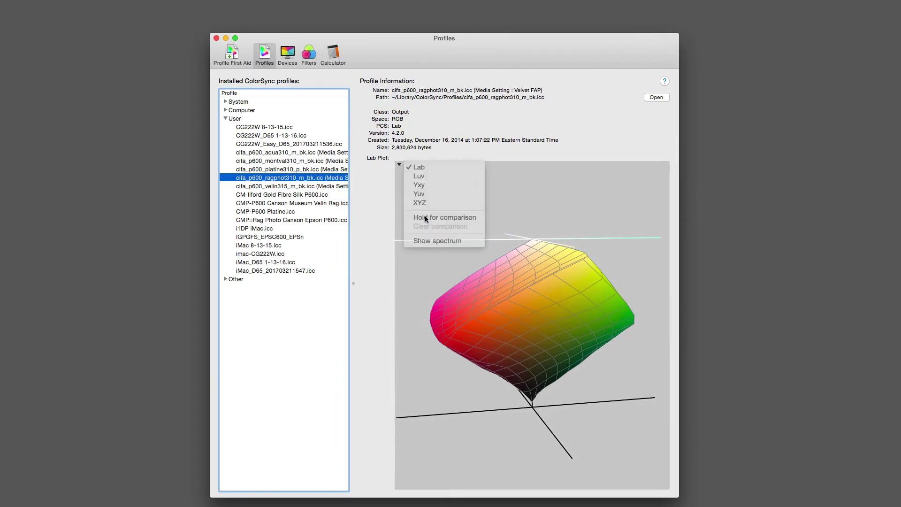
mouse_move(506, 300)
left_mouse_down()
mouse_move(472, 300)
mouse_move(523, 303)
left_mouse_up()
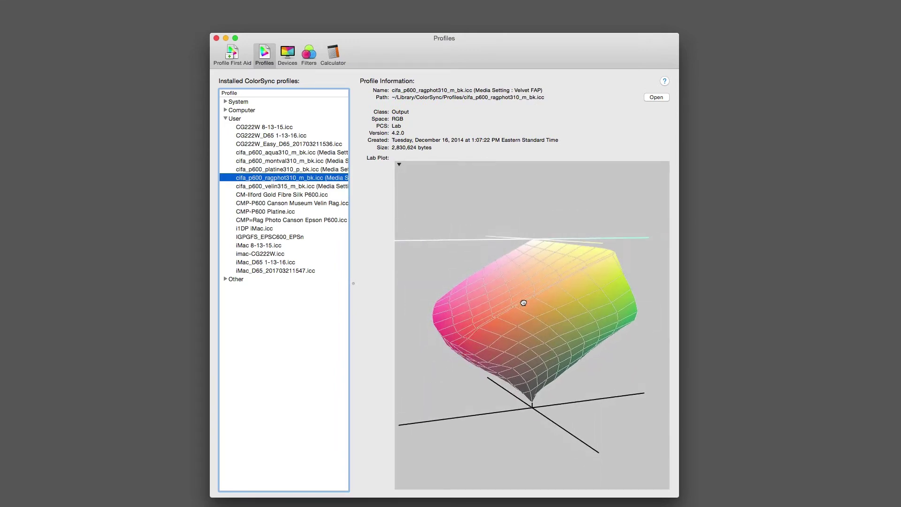
left_click(267, 221)
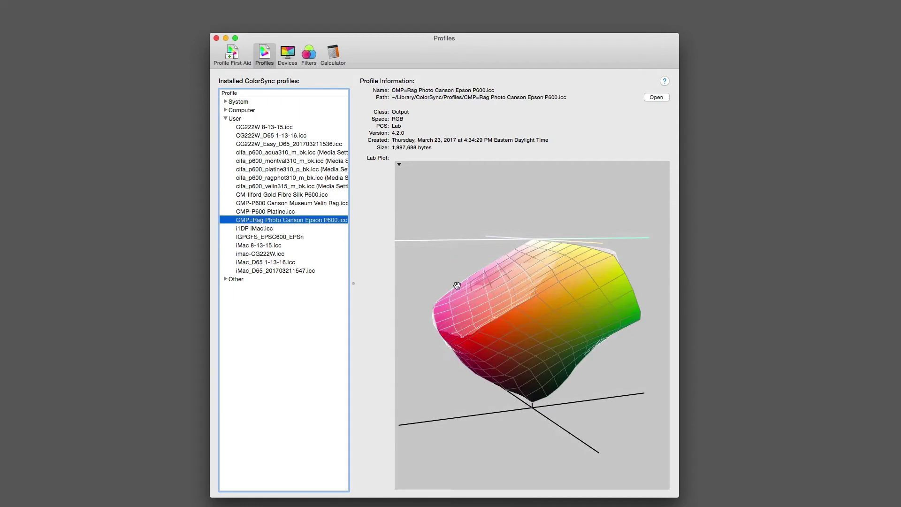
left_click_drag(568, 320, 536, 334)
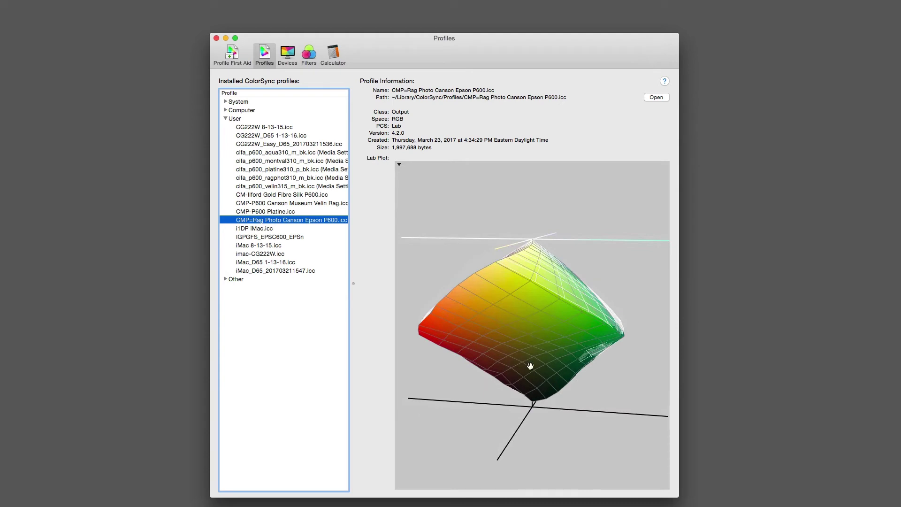
left_click_drag(494, 295, 525, 293)
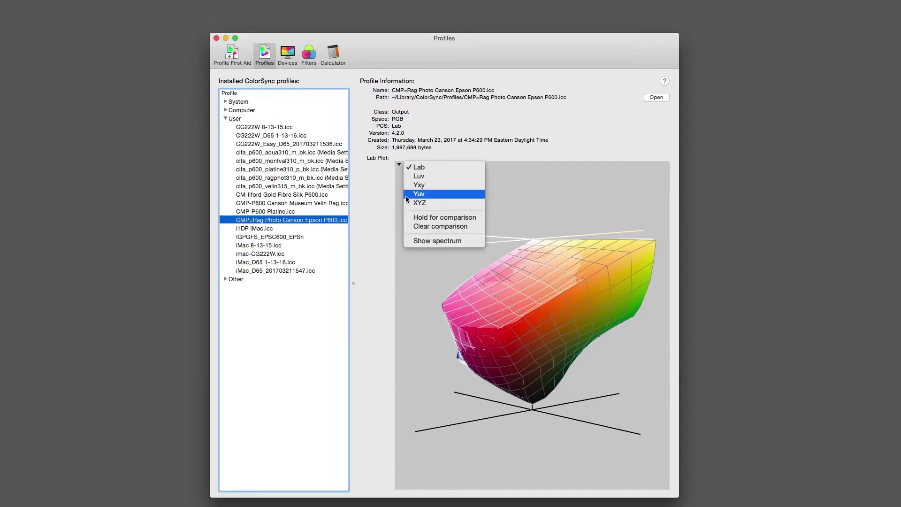
- Hold the Canson rag gamut, select cifa_p600_ragphot310_m_bk.icc, and rotate the overlaid gamuts
left_click(412, 218)
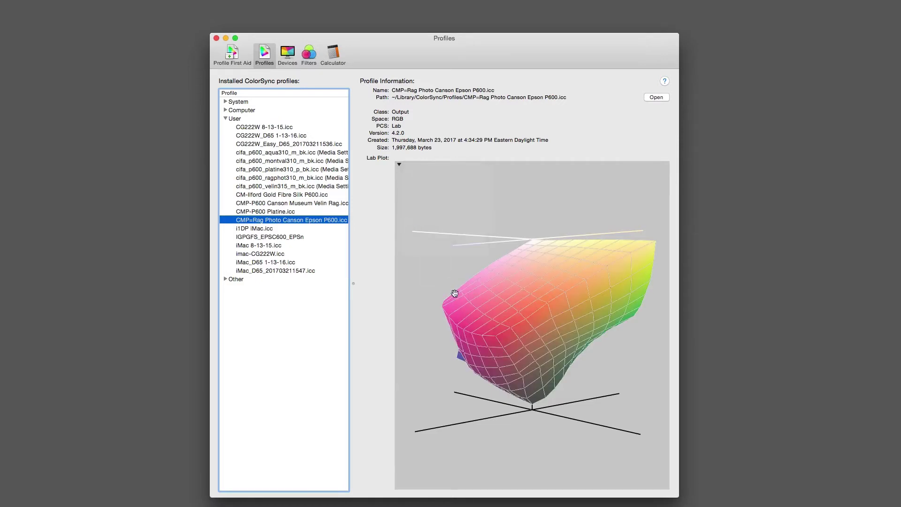
left_click_drag(540, 315, 409, 265)
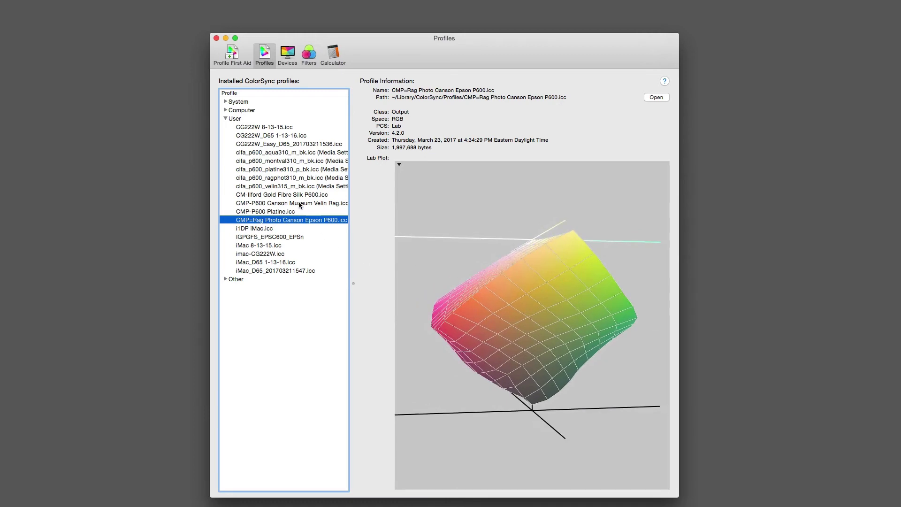
left_click(284, 177)
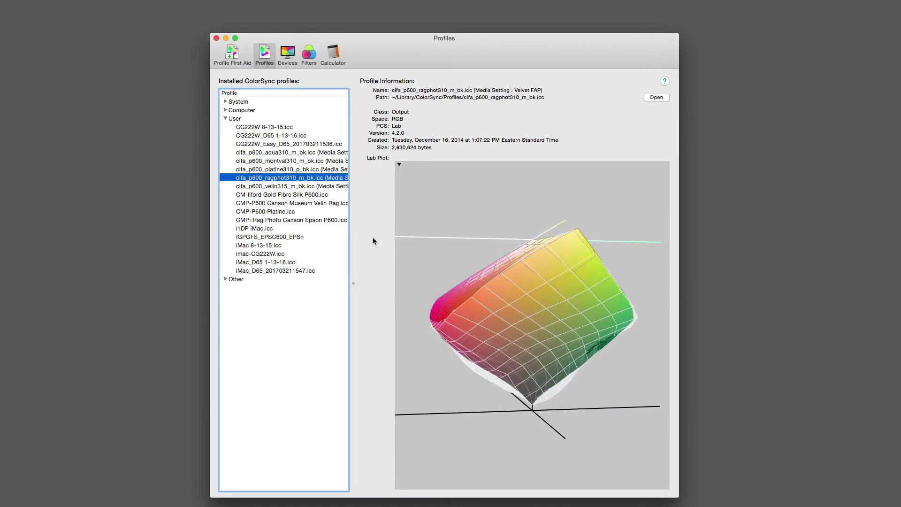
mouse_move(575, 316)
left_mouse_down()
mouse_move(504, 318)
mouse_move(594, 320)
mouse_move(582, 319)
left_mouse_up()
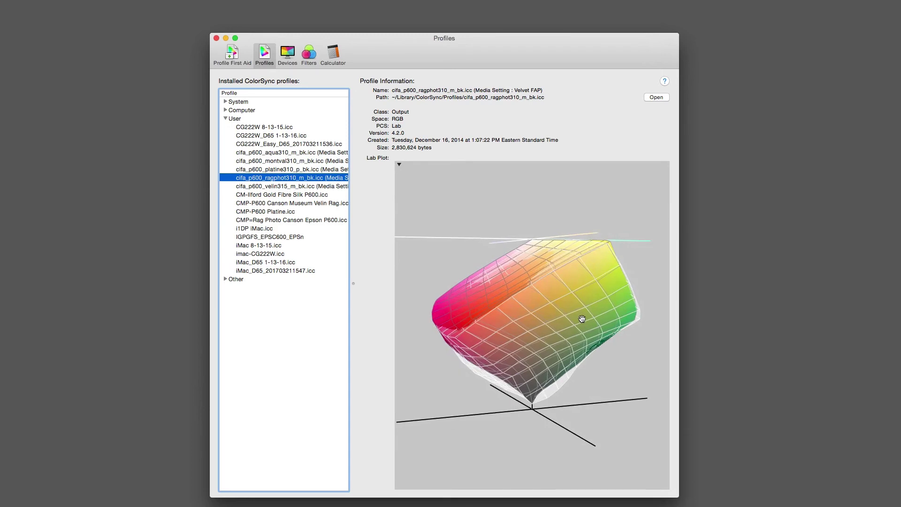
left_click_drag(578, 317, 553, 350)
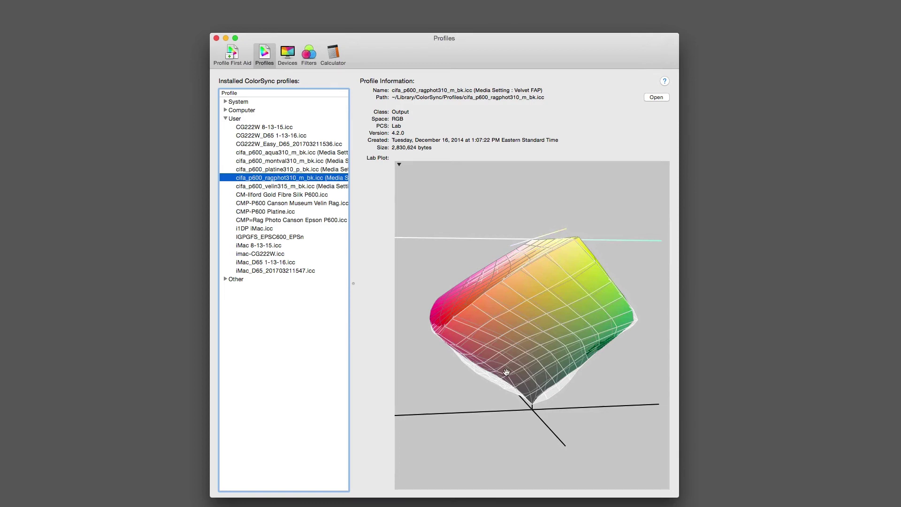
left_click_drag(533, 388, 649, 373)
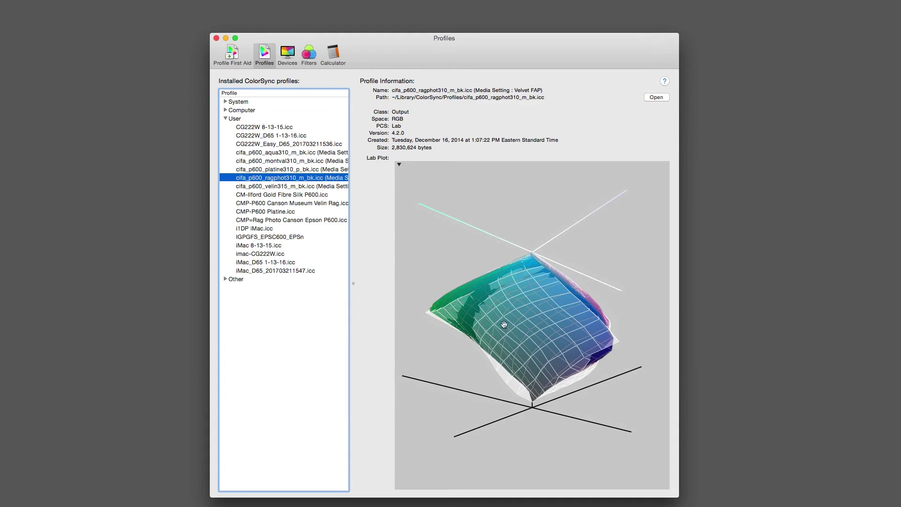
left_click_drag(504, 324, 494, 342)
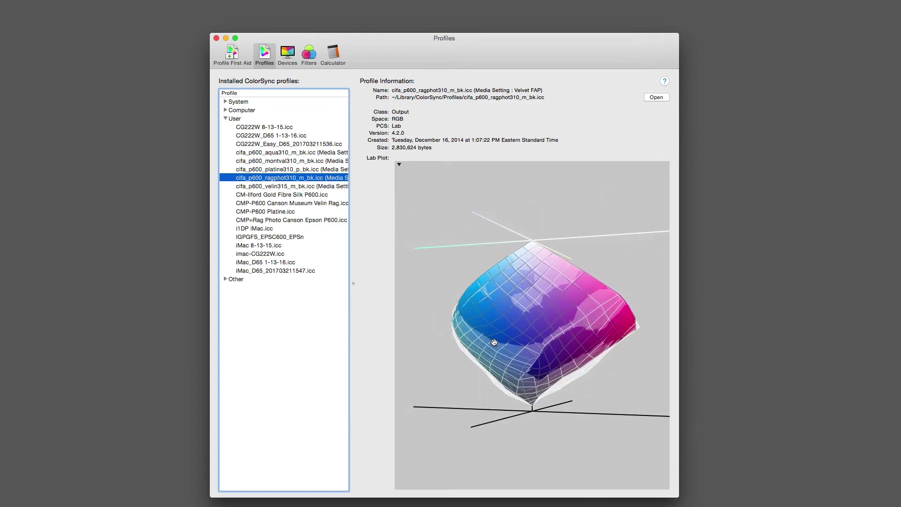